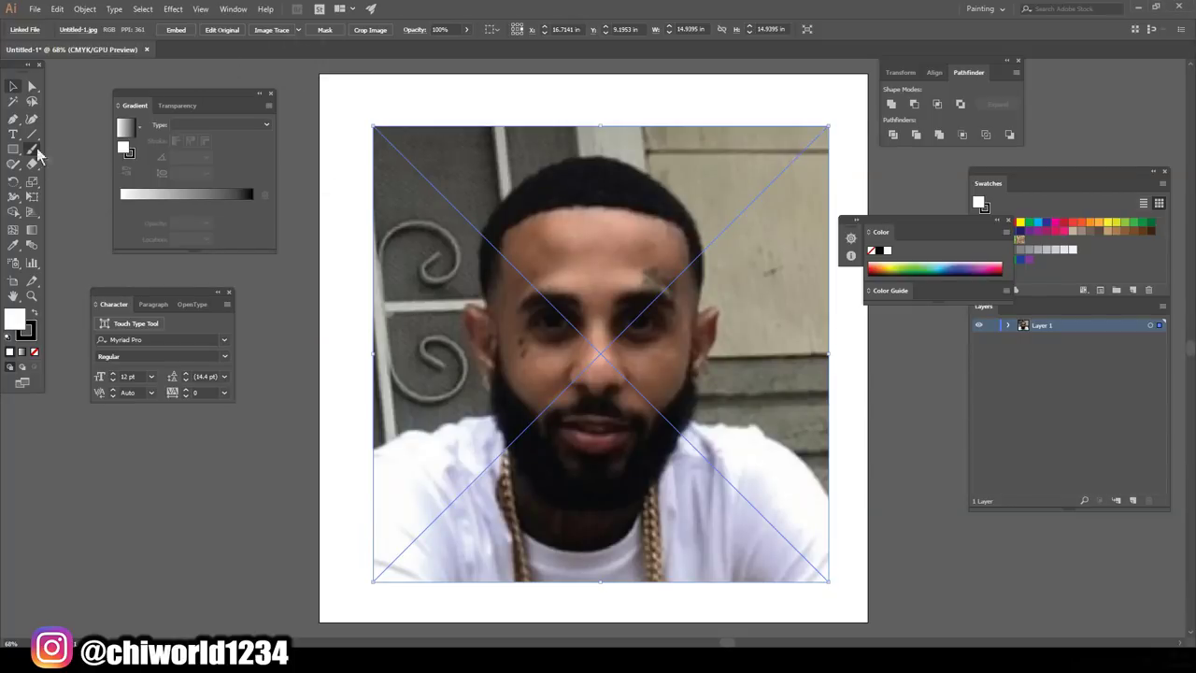
Trace both eye outlines and the left side of the beard in black over the photo.
click(208, 440)
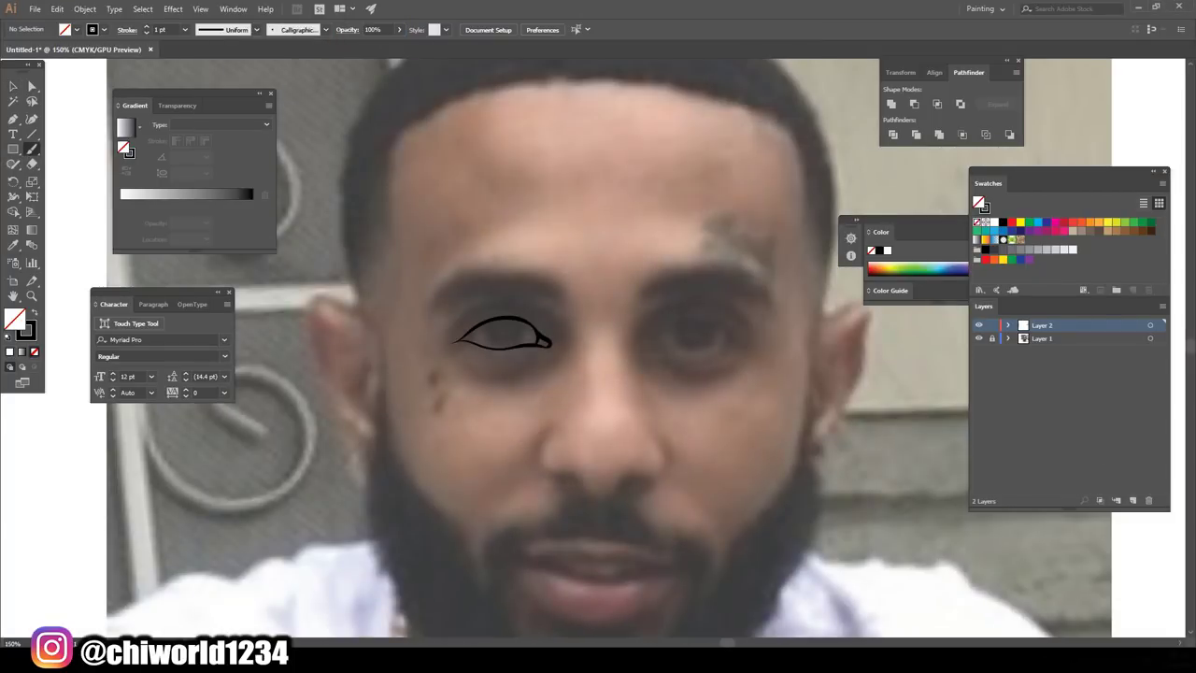
key(ctrl+plus)
drag(402, 339, 534, 344)
mouse_move(657, 339)
mouse_down()
mouse_move(790, 337)
mouse_move(769, 327)
mouse_up()
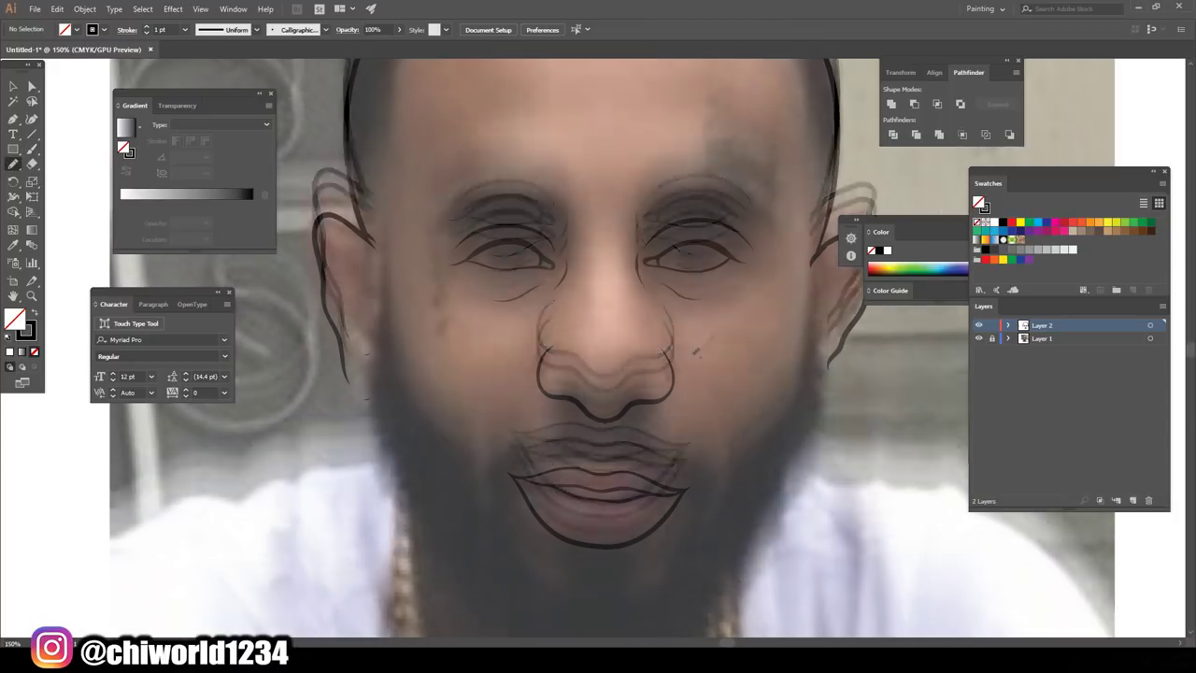
drag(475, 472, 439, 375)
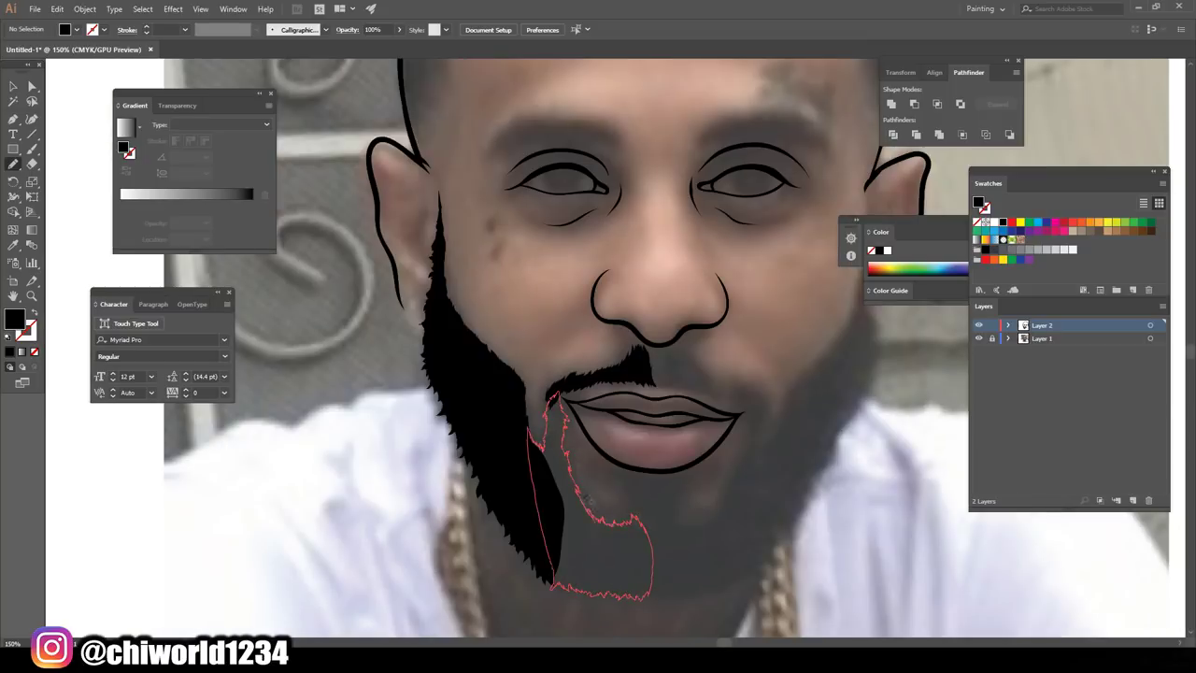
Fill the chin and the gap under the moustache solid black with the Blob Brush.
drag(598, 518, 579, 479)
drag(659, 318, 479, 280)
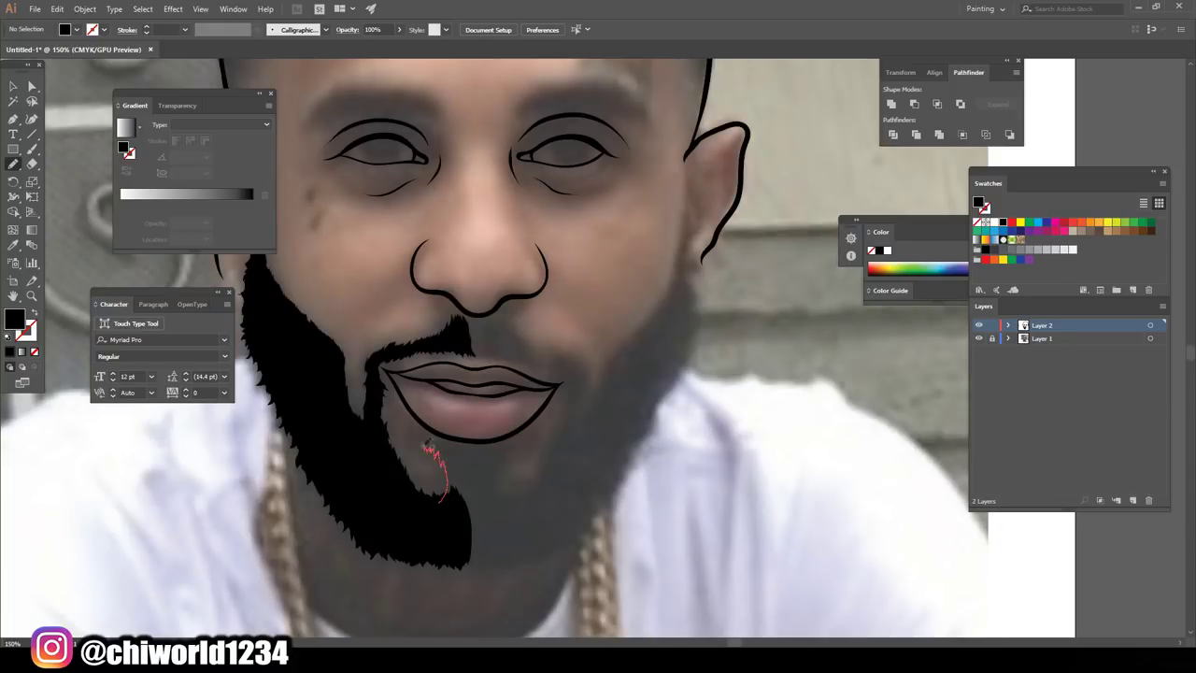
drag(450, 520, 448, 505)
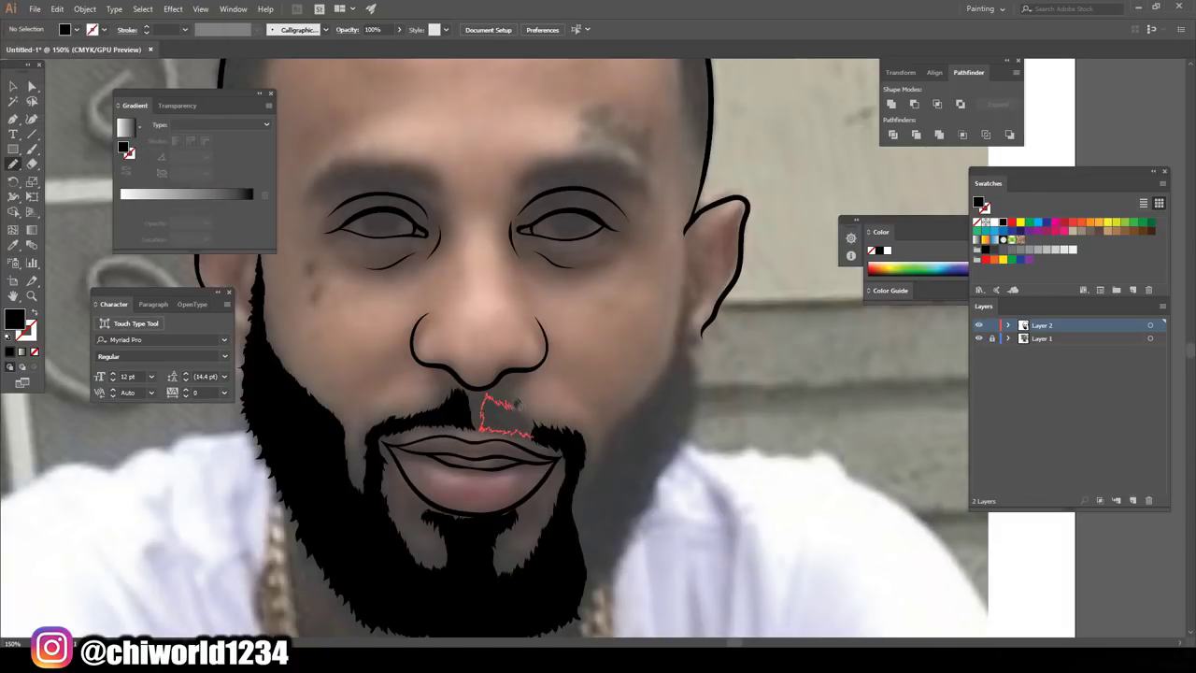
drag(515, 403, 474, 427)
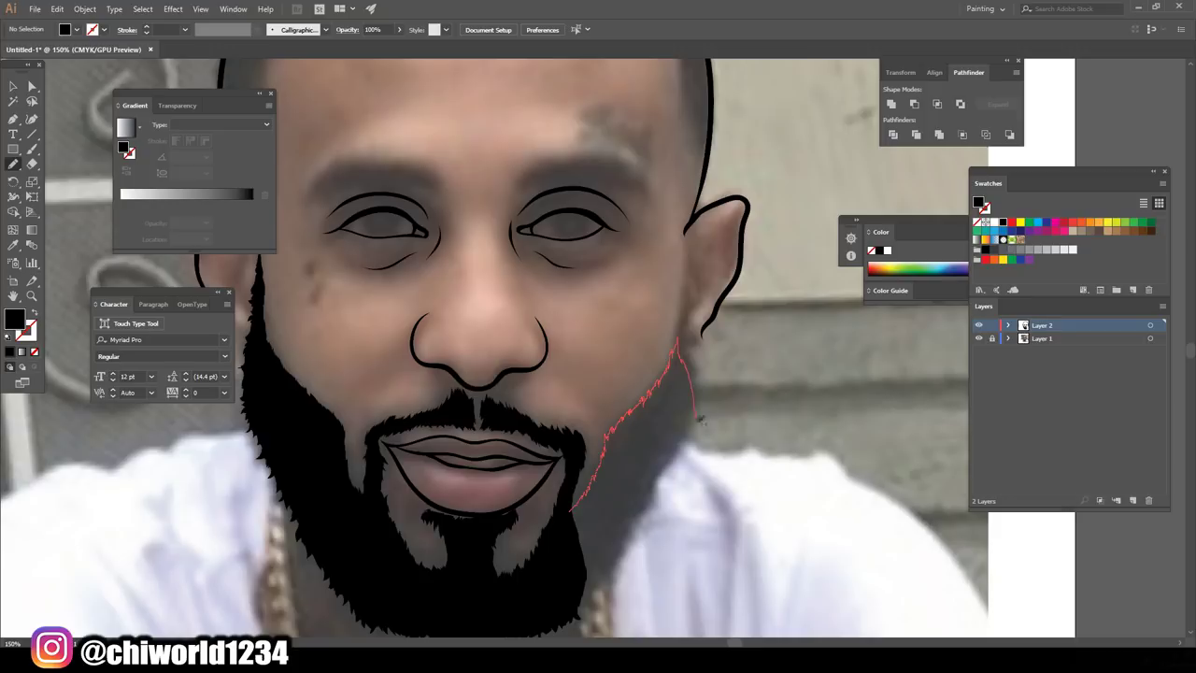
Fill the right jaw section of the beard and start inking the hair at the top of the head.
drag(601, 587, 603, 608)
drag(234, 122, 366, 439)
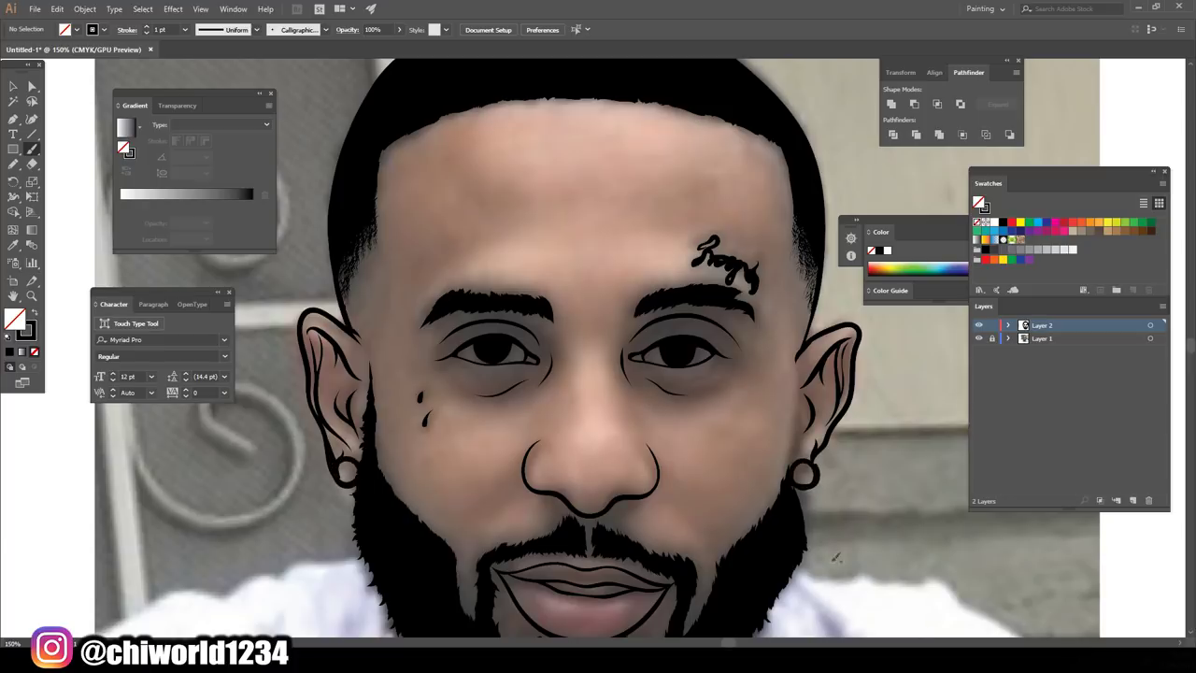
scroll(836, 558, down, 2)
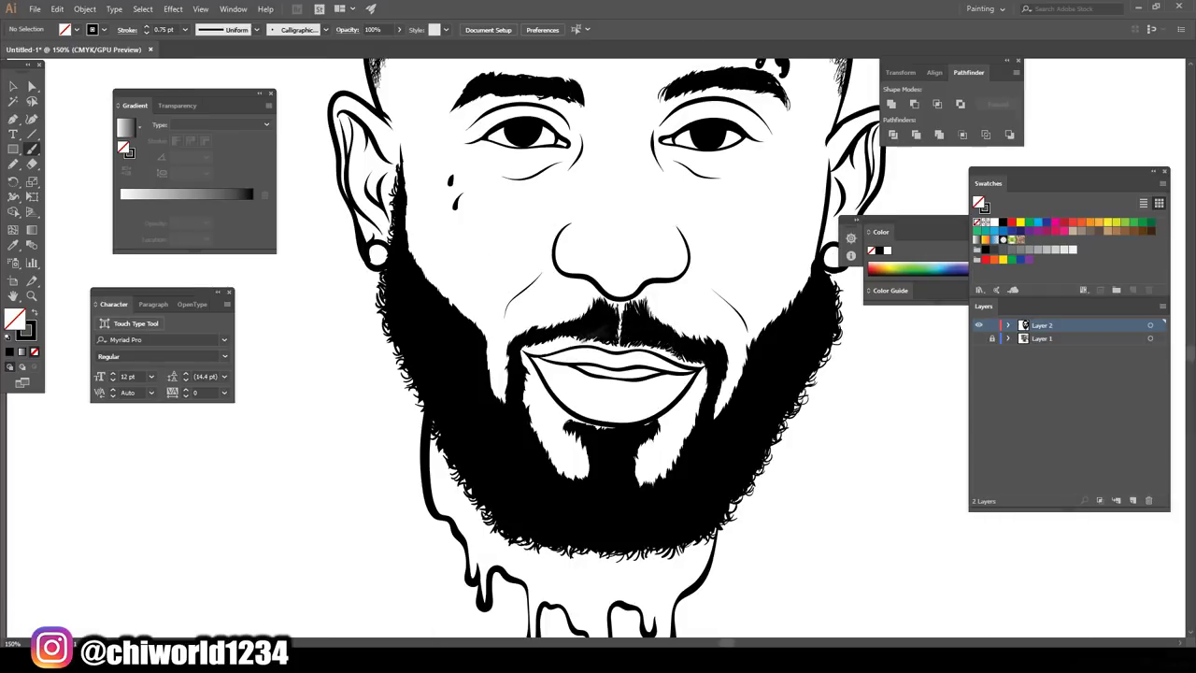
Add beard hair strokes near the chin, under the lower lip and along the left cheek.
drag(659, 442, 554, 442)
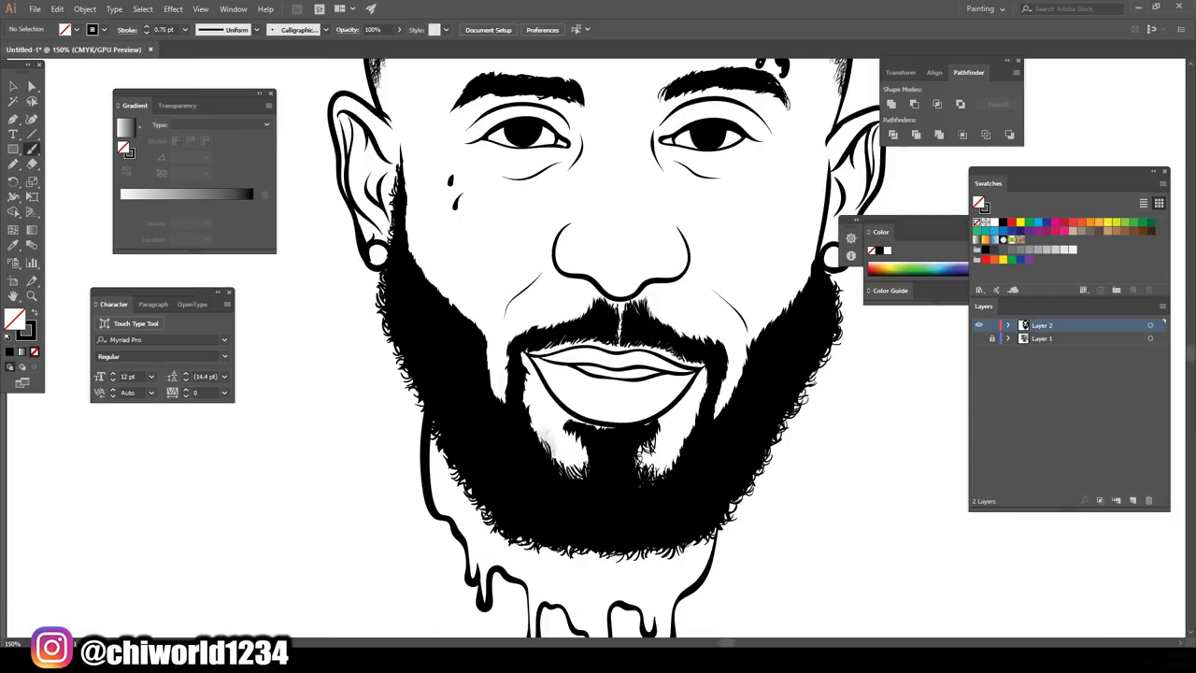
drag(659, 422, 570, 424)
drag(502, 367, 482, 316)
key(ctrl+0)
key(shift+x)
scroll(645, 457, up, 3)
Switch to black outline with no fill and draw outlined drips down the neck below the beard.
key(shift+x)
drag(645, 456, 608, 468)
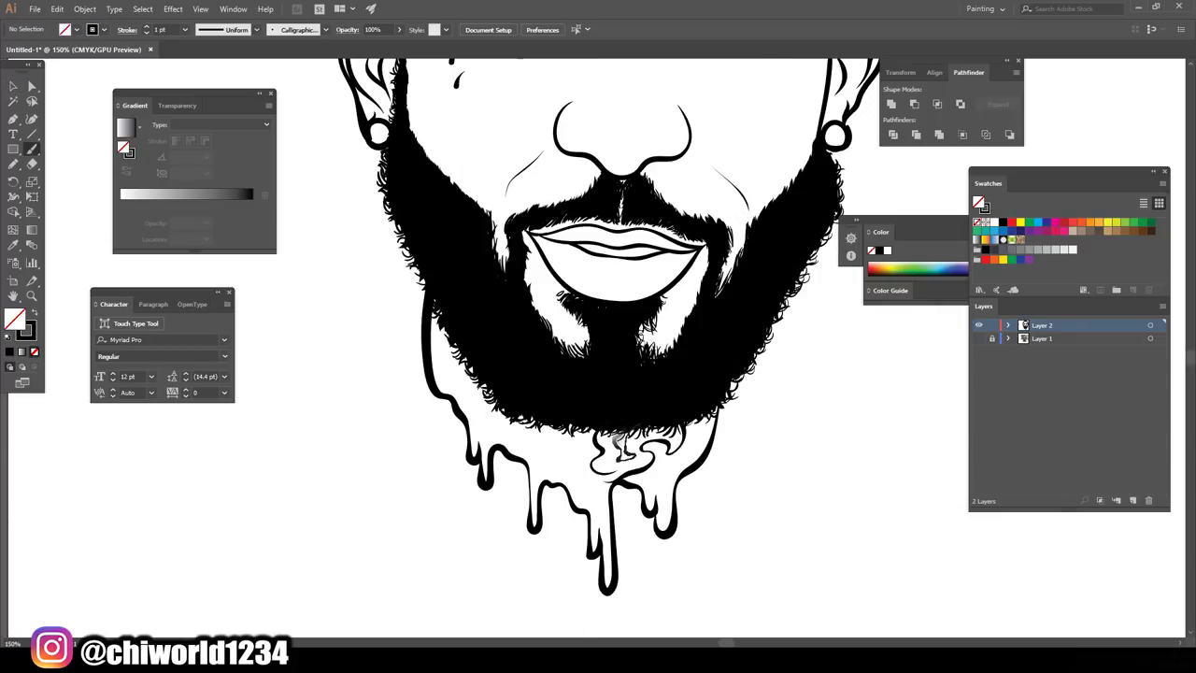
drag(636, 430, 588, 477)
drag(598, 425, 523, 481)
drag(495, 402, 444, 337)
drag(701, 402, 665, 481)
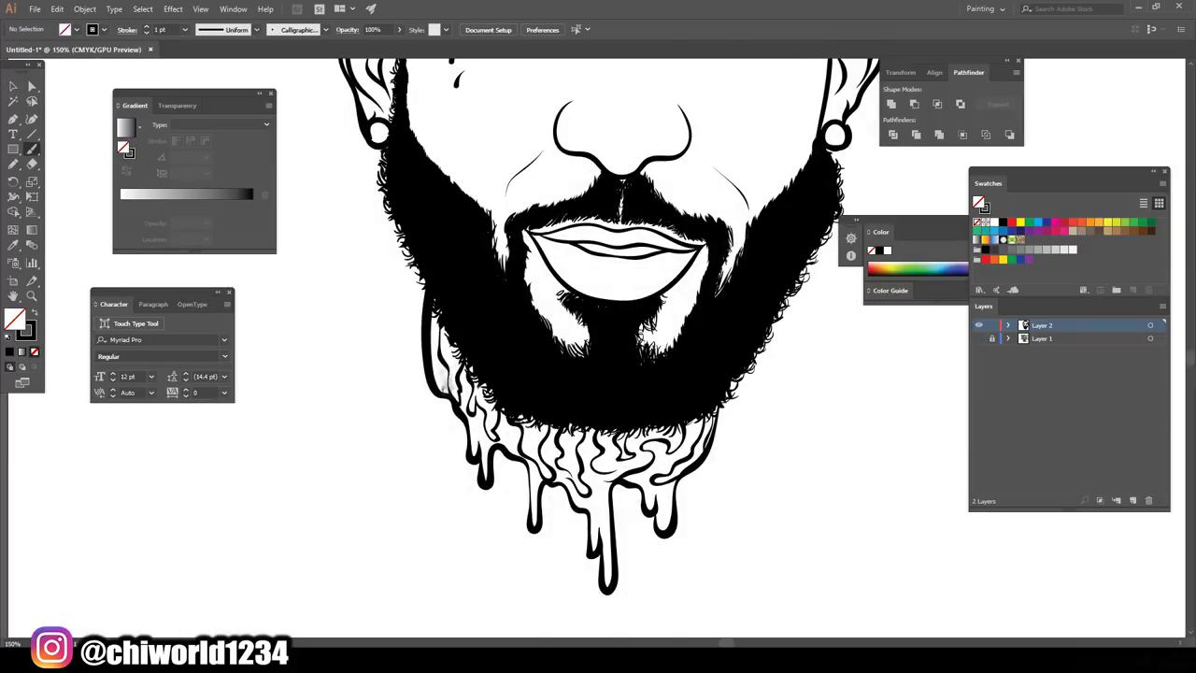
Select all the line art and duplicate it as Layer 2 copy.
scroll(671, 404, up, 3)
scroll(598, 345, up, 4)
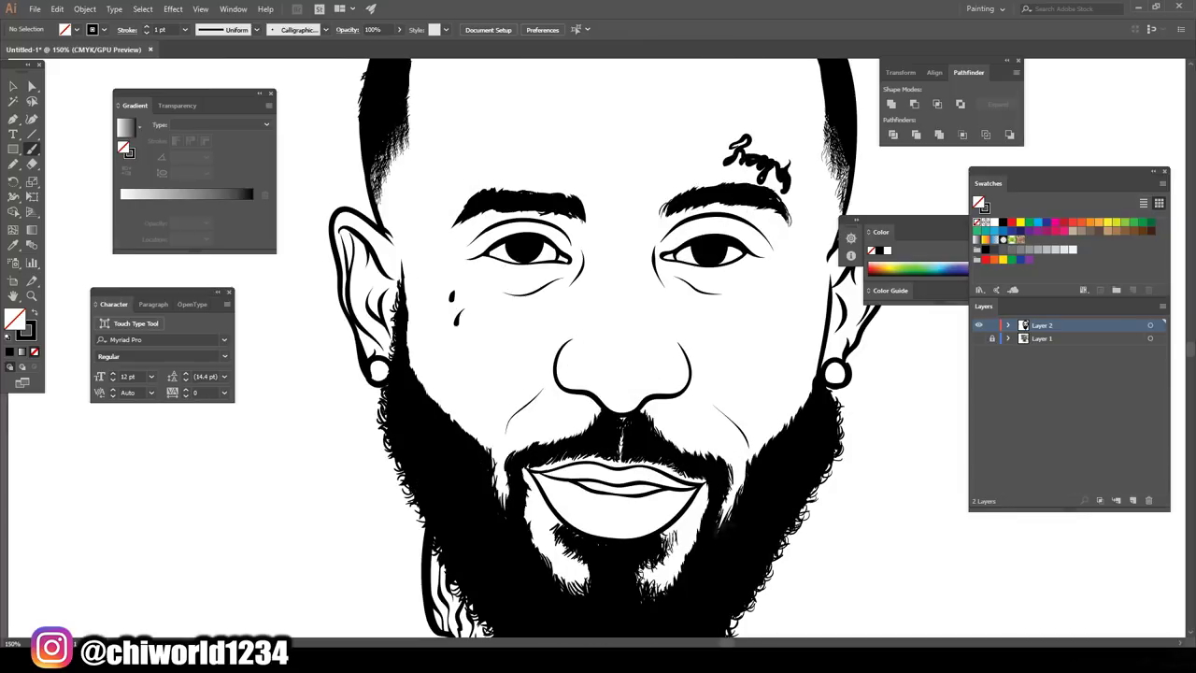
key(ctrl+0)
key(ctrl+a)
key(ctrl+shift+a)
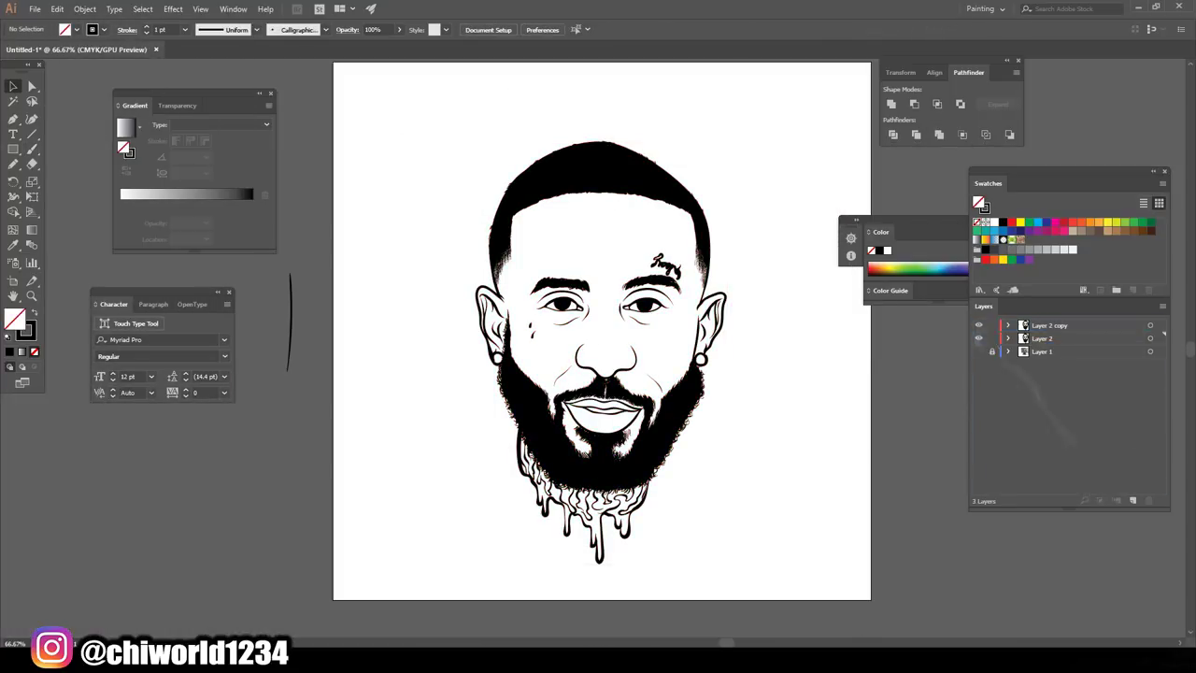
Add a peach skin-tone rectangle behind the line art, then enter the beard group for editing.
text(FFC999)
key(Return)
drag(451, 98, 843, 590)
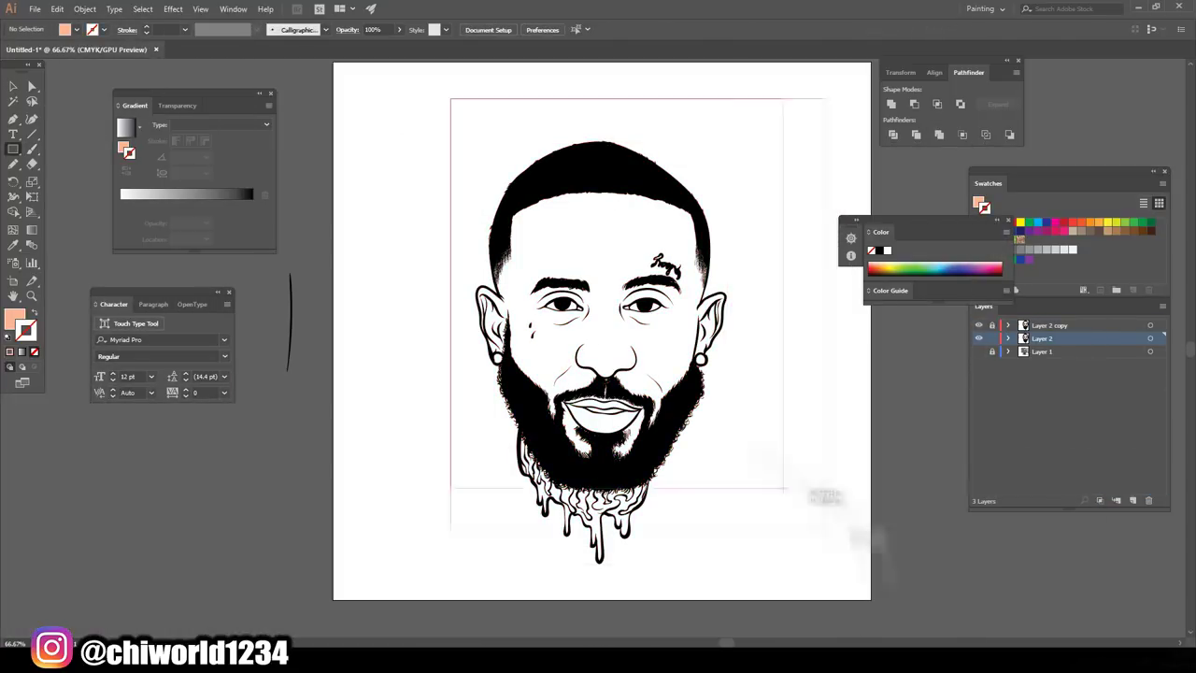
right_click(470, 117)
click(639, 352)
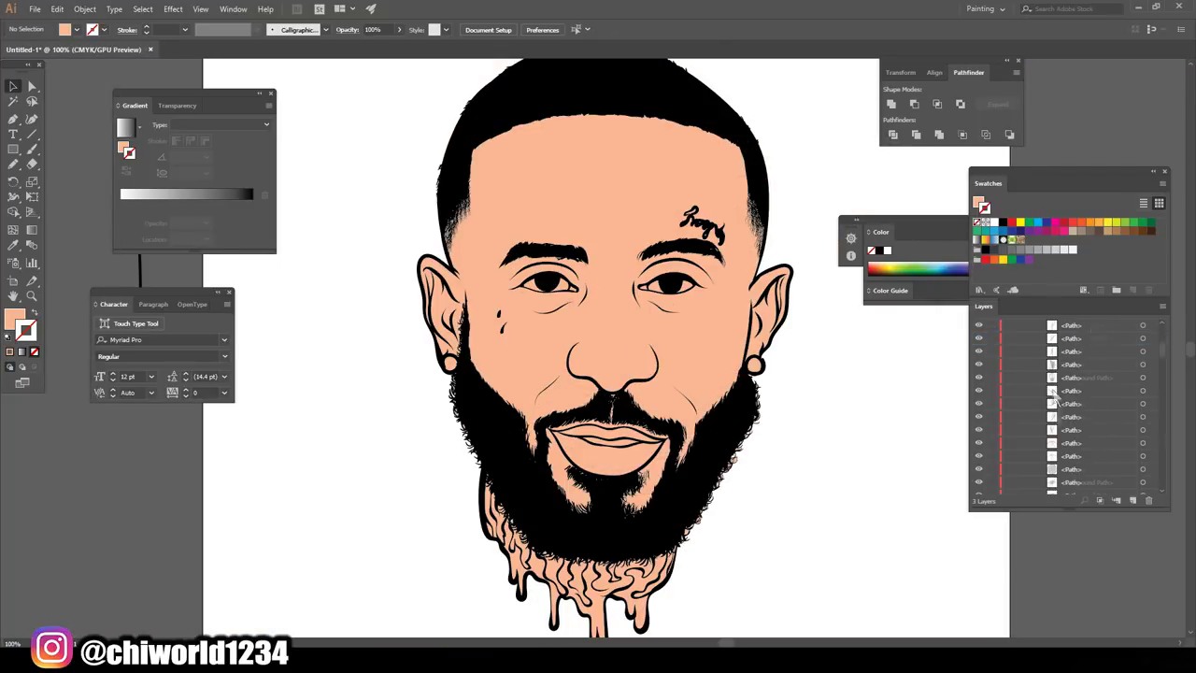
key(ctrl+plus)
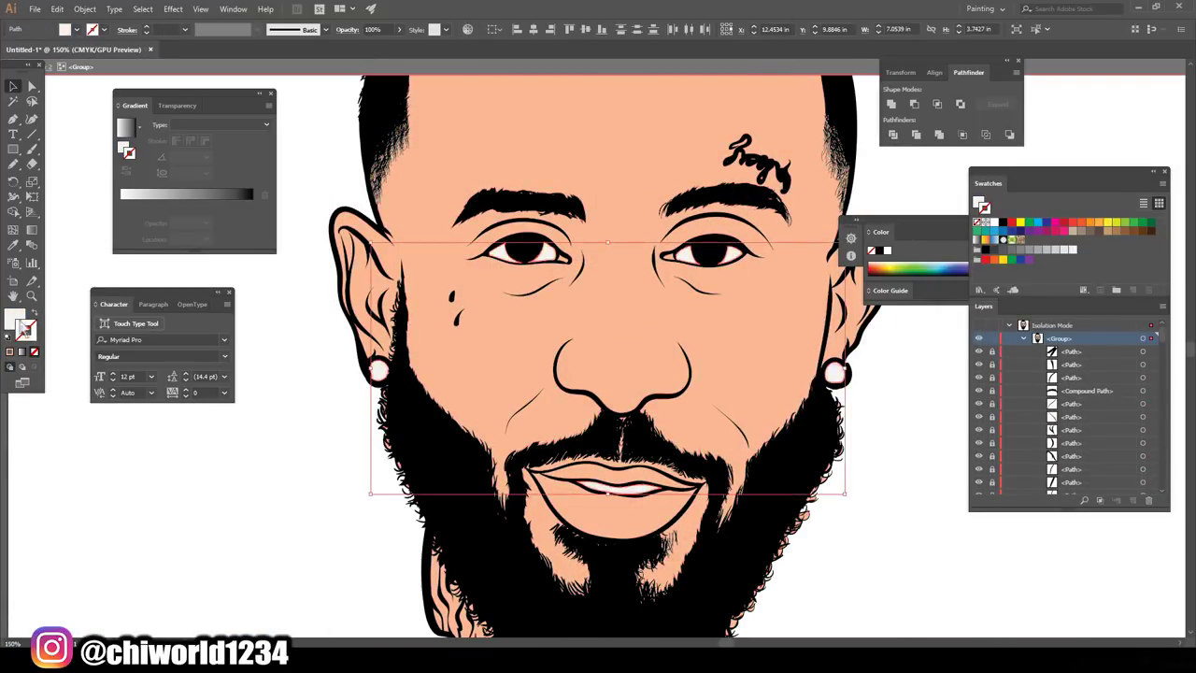
double_click(772, 449)
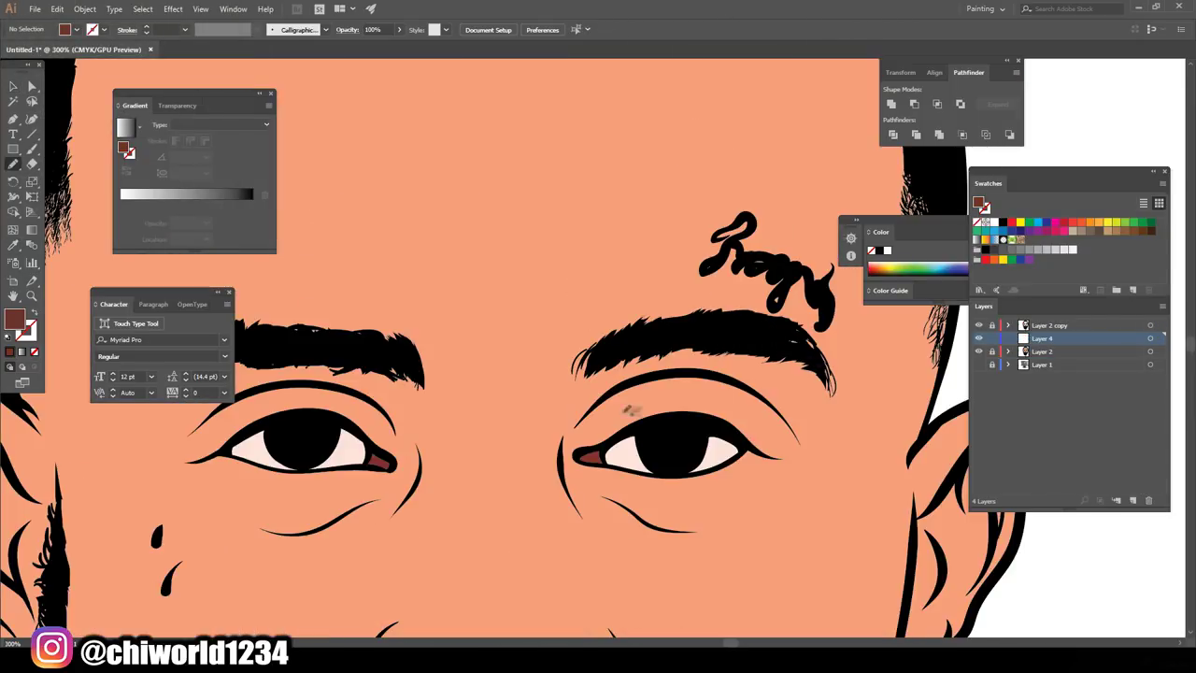
Paint dark-brown shadows above the eye and beside the nose, plus skin-tone patches on the chin.
drag(632, 414, 715, 400)
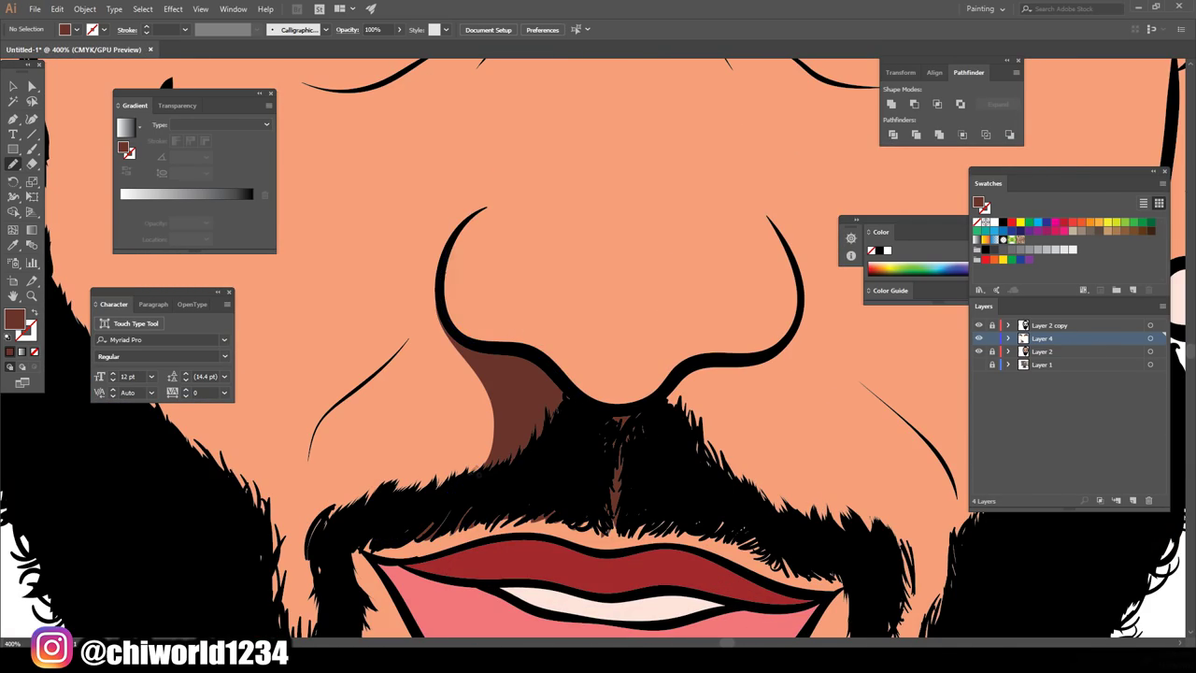
drag(805, 286, 794, 318)
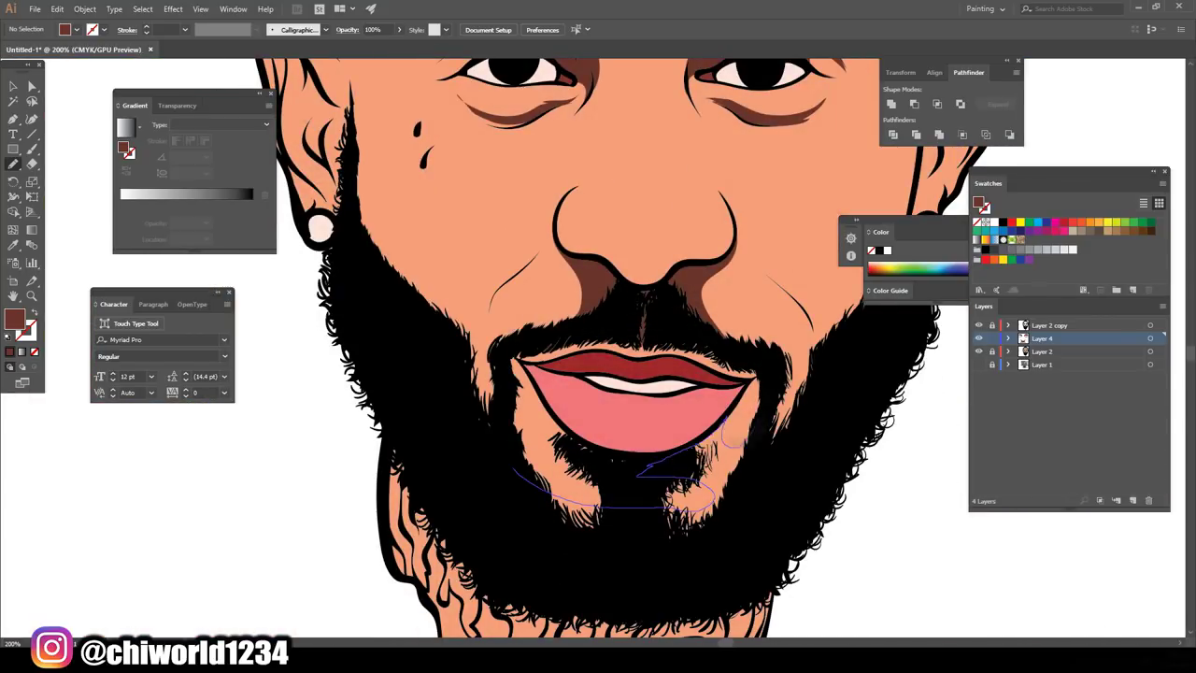
drag(724, 428, 567, 425)
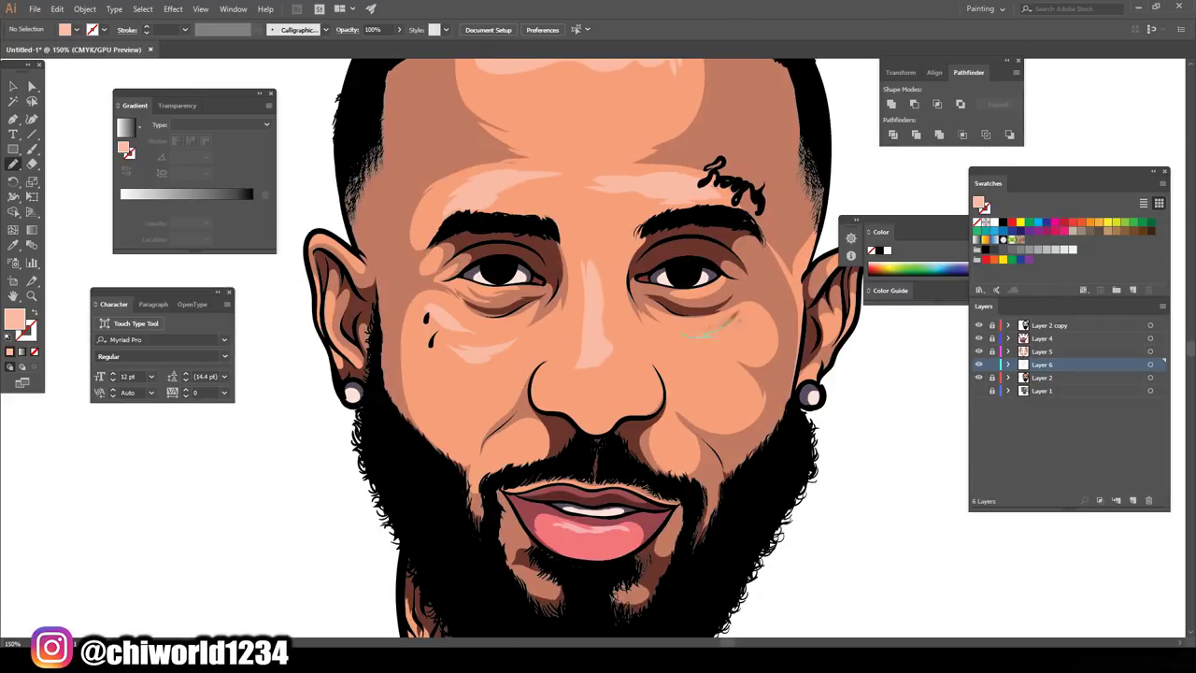
Add Layer 7 on top, make it the working layer, and give its fill a linear gradient.
key(ctrl+0)
click(1133, 501)
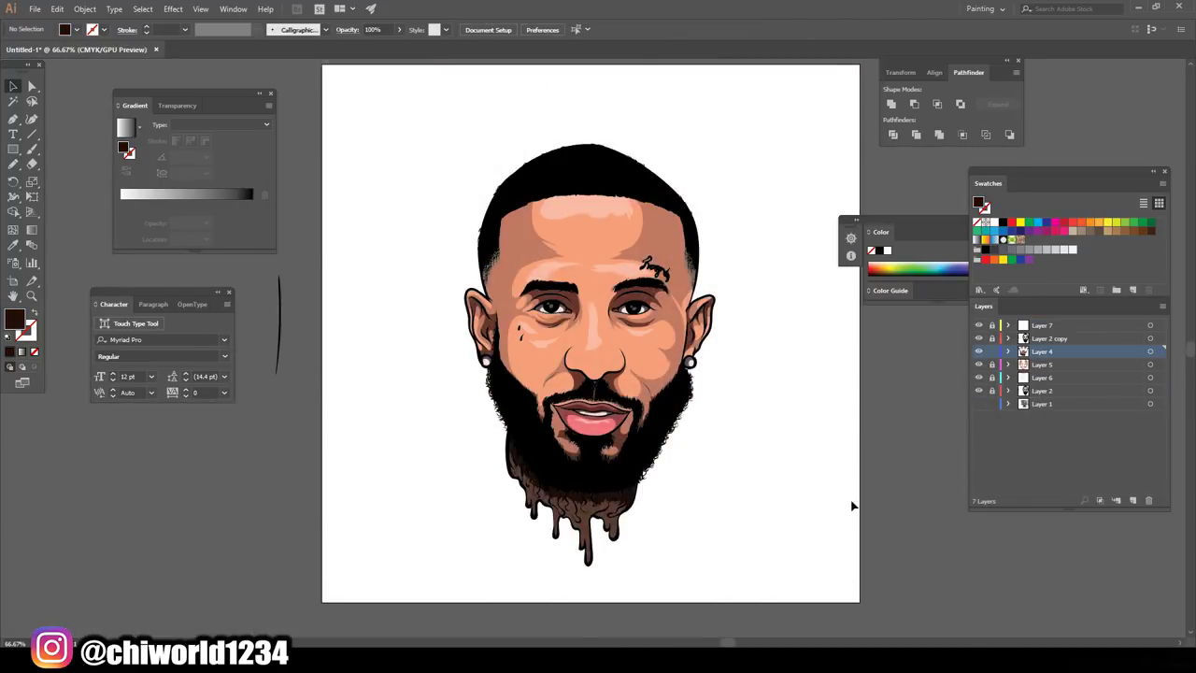
key(ctrl+1)
click(1042, 325)
click(125, 128)
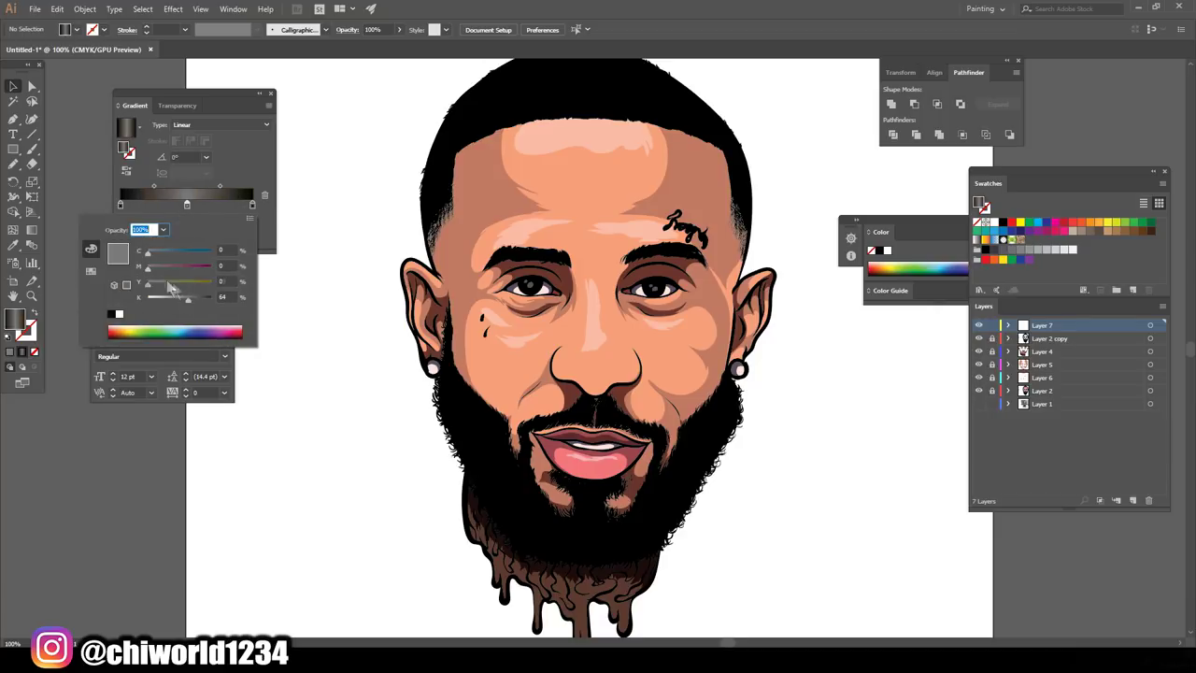